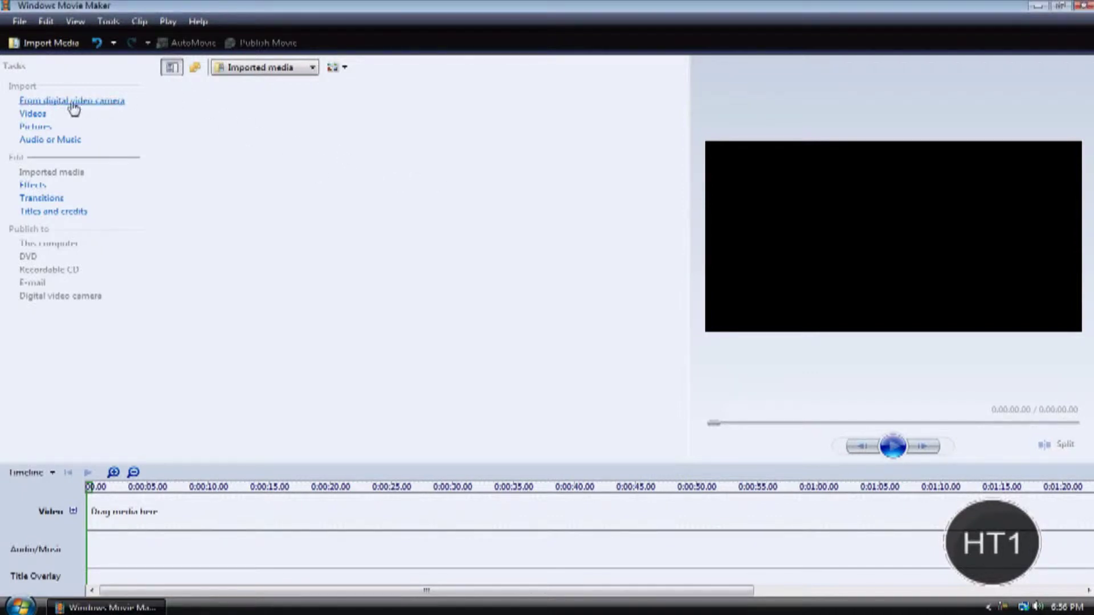
Import the four desktop pictures into Movie Maker.
click(35, 127)
drag(373, 166, 174, 134)
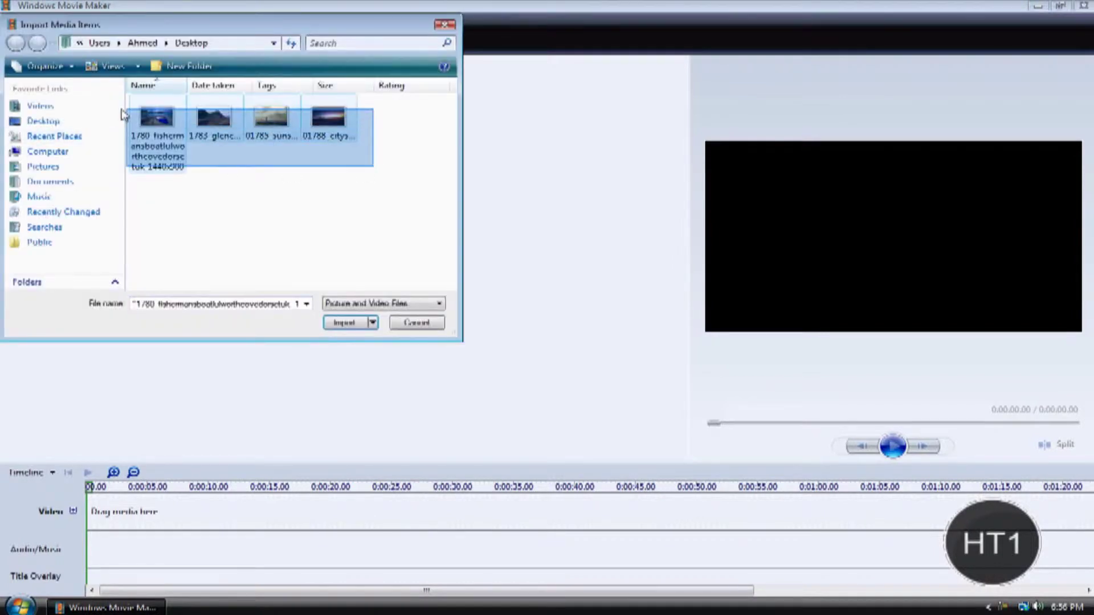
click(344, 323)
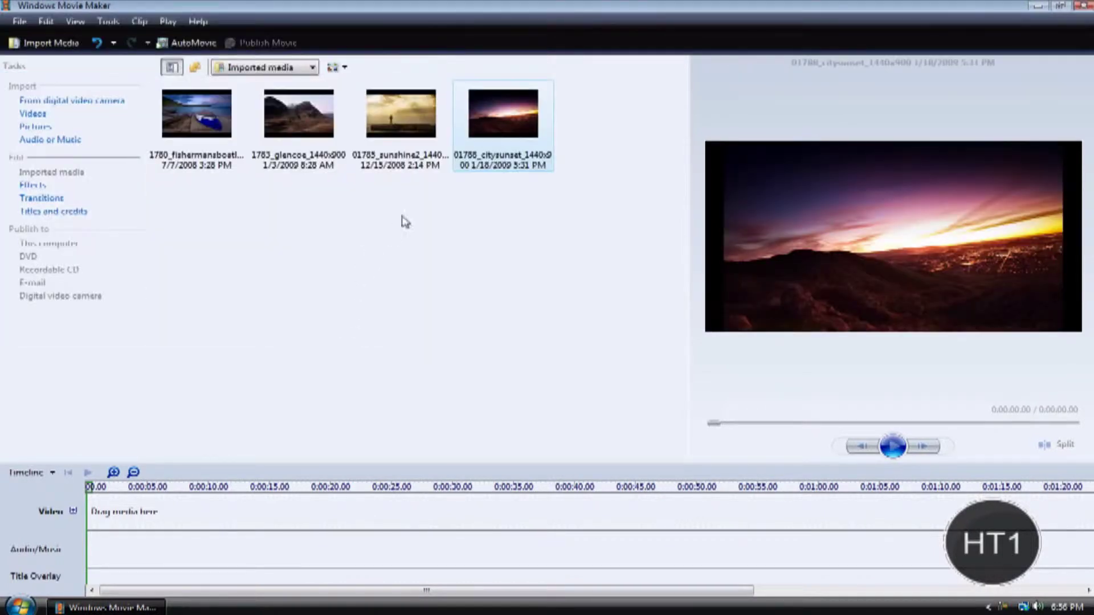
Place the four pictures in order on the timeline's video track, adjusting the third clip.
drag(587, 238, 129, 506)
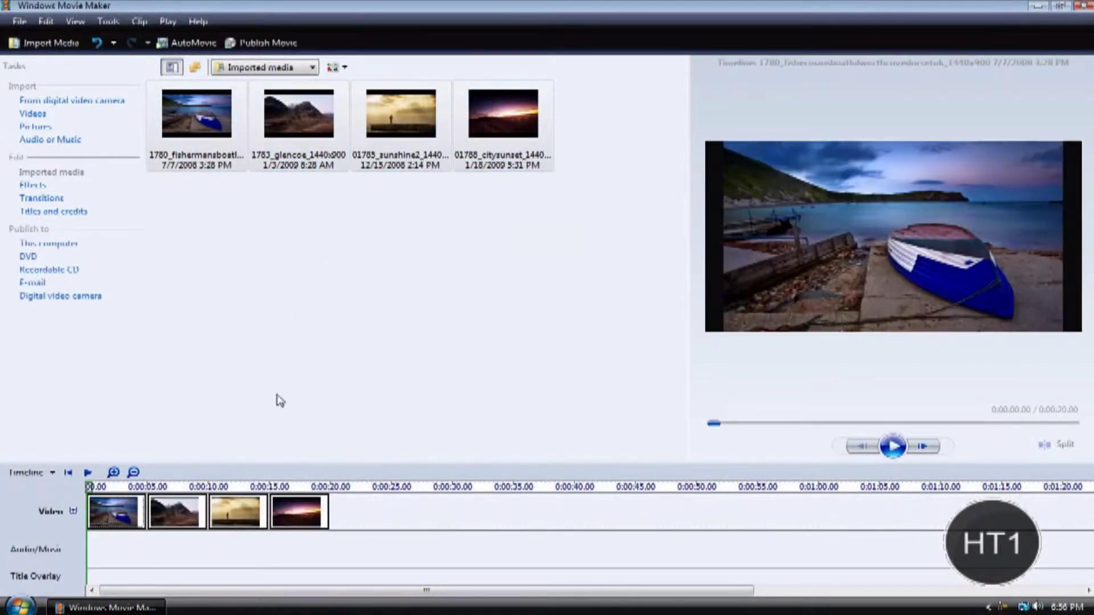
click(278, 400)
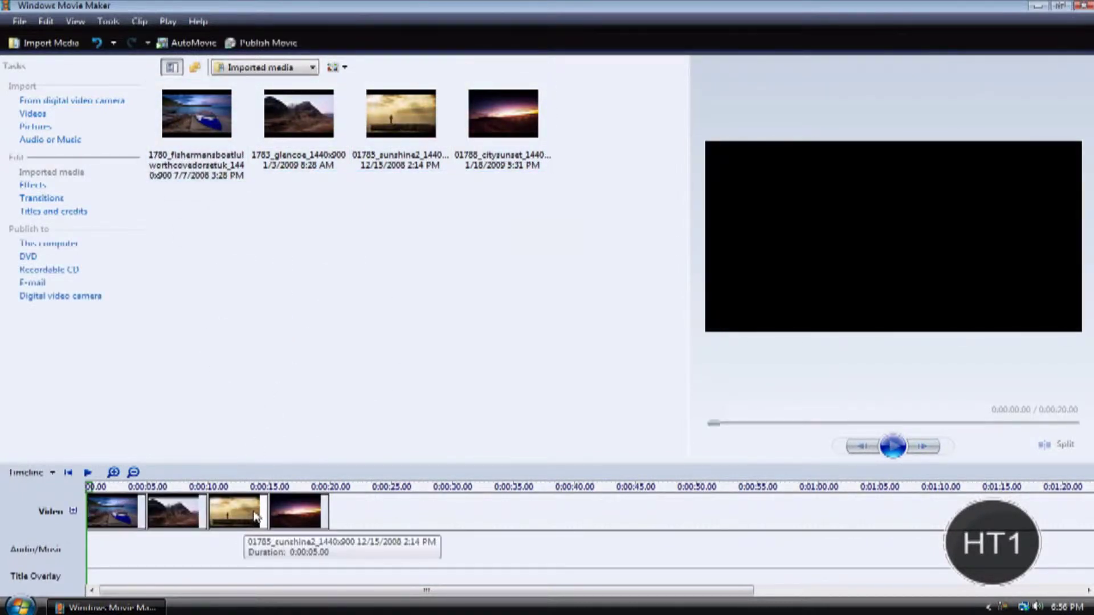
drag(262, 516, 268, 489)
click(137, 511)
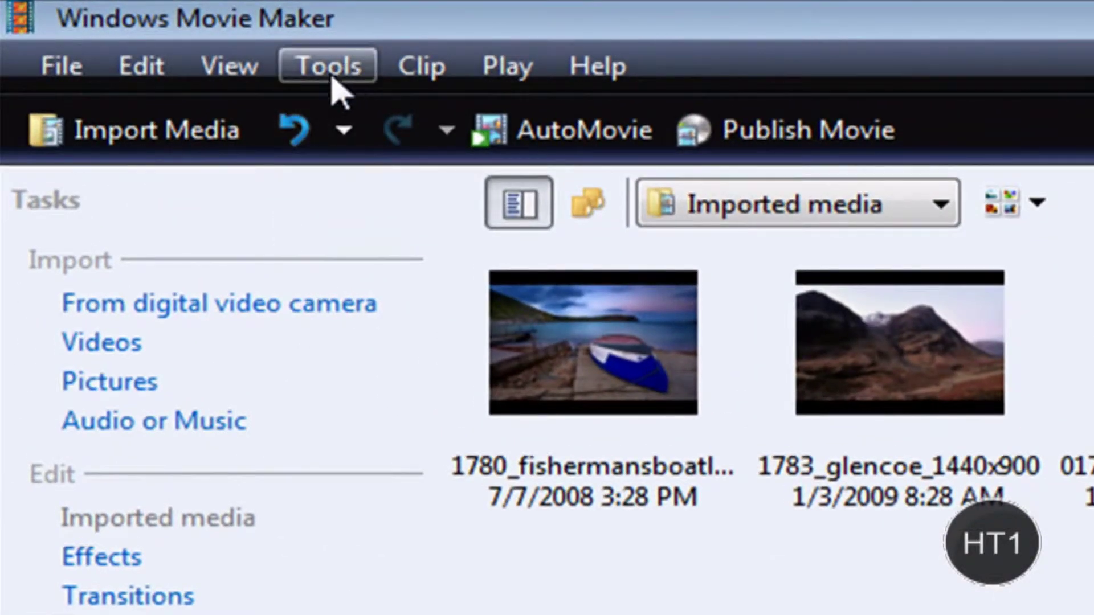
Set the video aspect ratio to 16:9 on the Advanced options page and apply it.
click(117, 26)
click(405, 528)
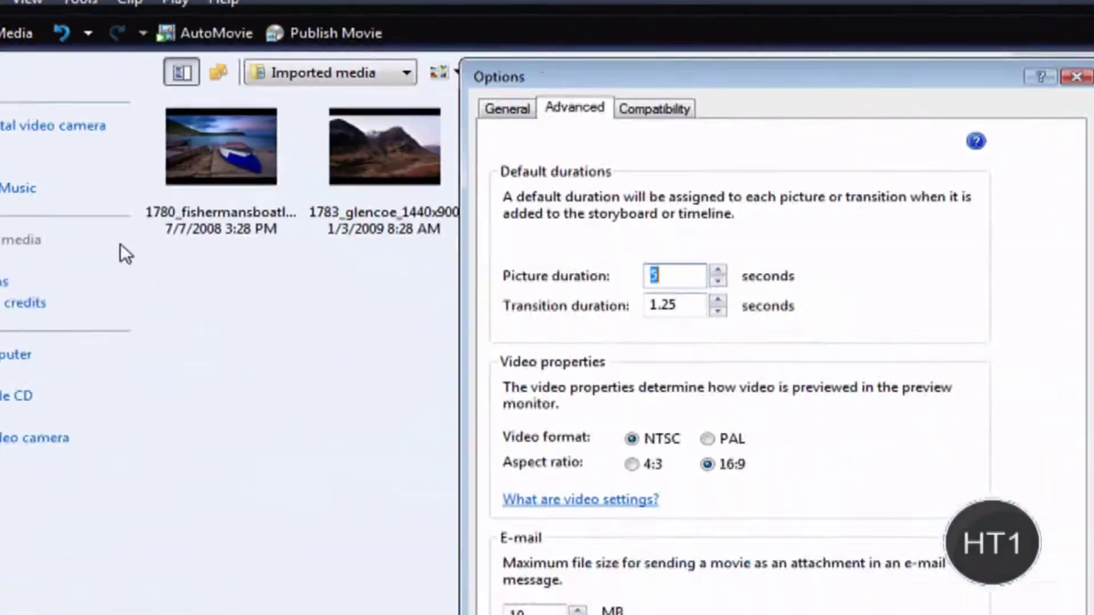
click(335, 63)
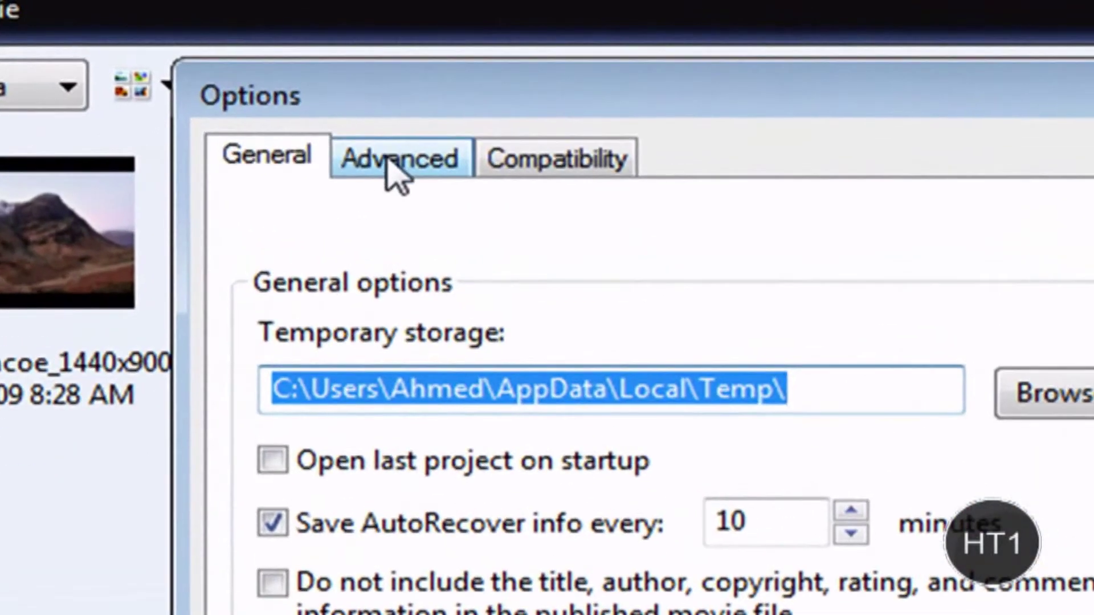
click(380, 62)
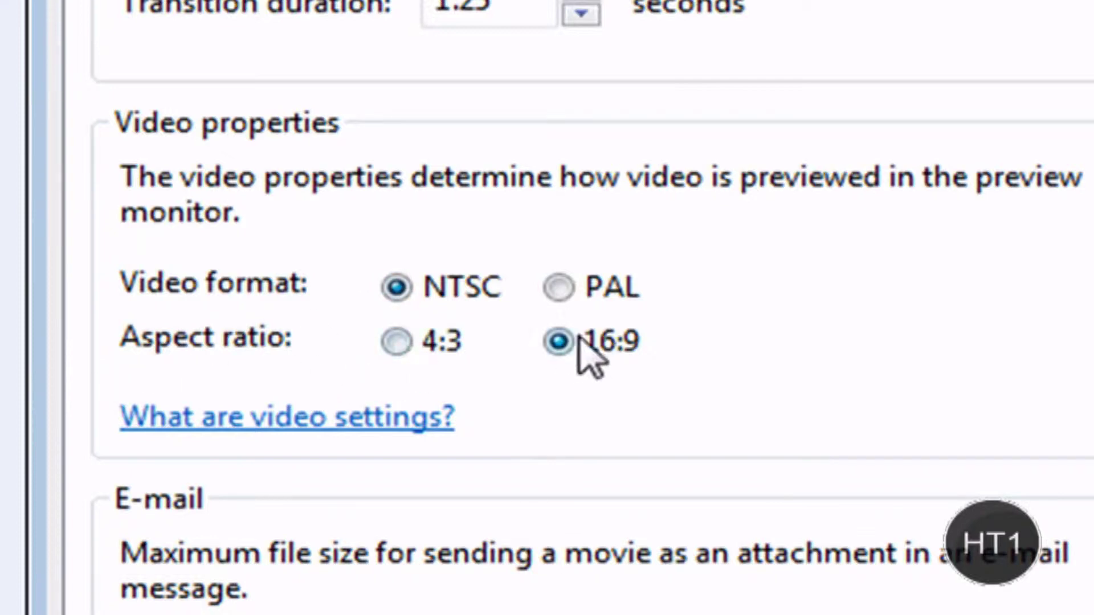
click(396, 342)
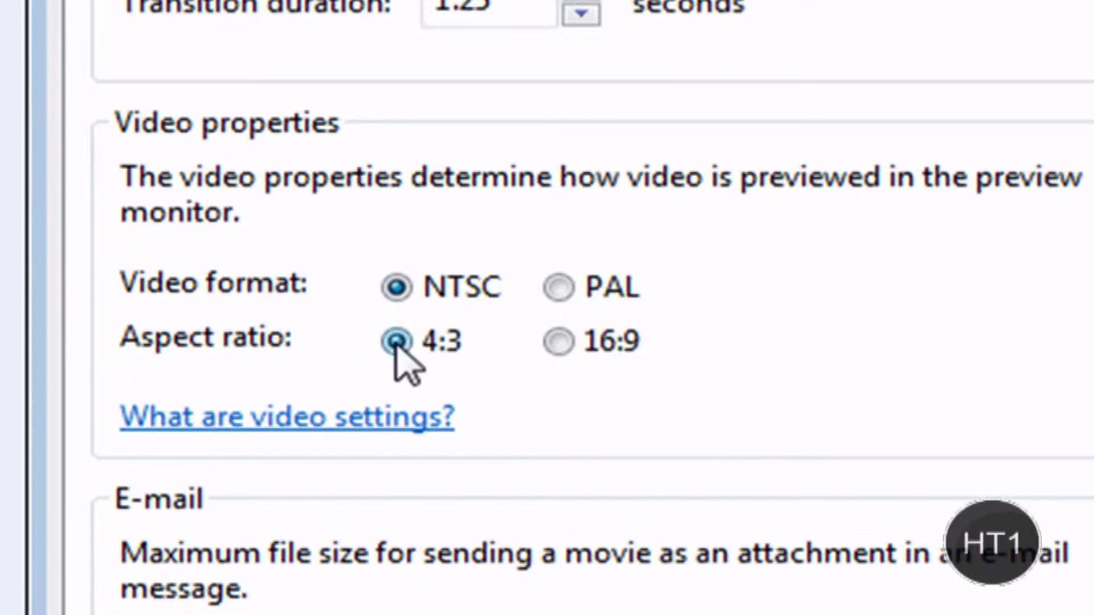
click(566, 340)
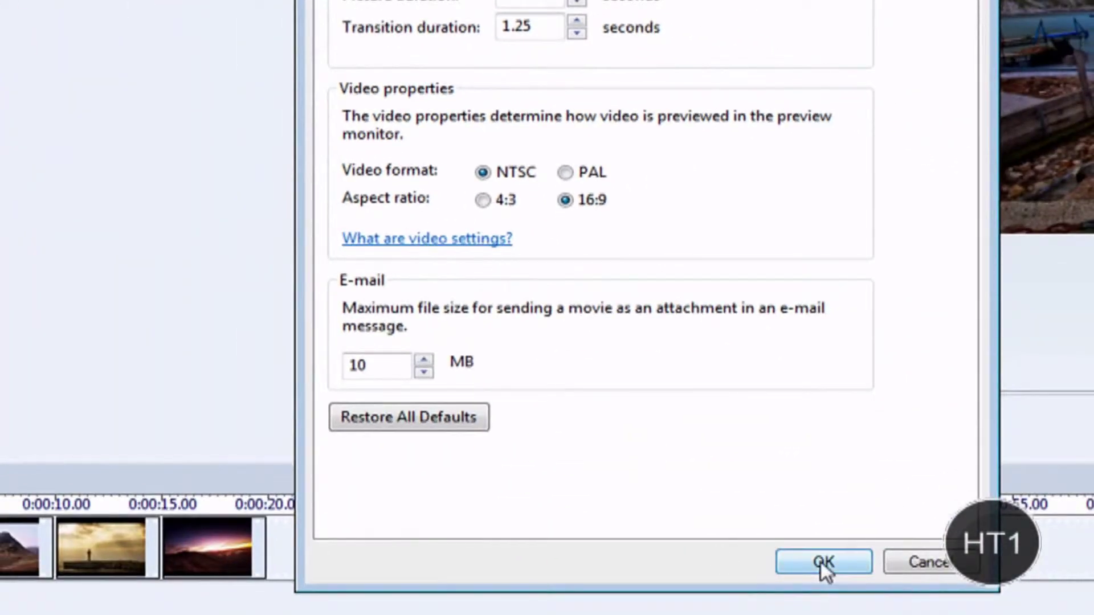
click(822, 562)
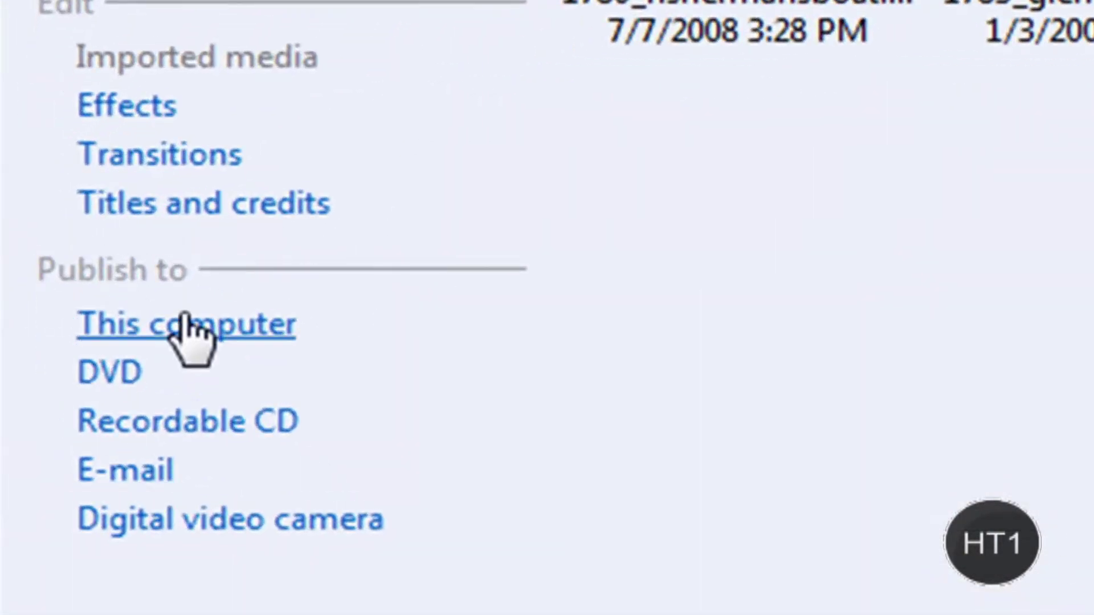
Publish the movie to this computer under the name 'HD Testing Pictures'.
click(195, 334)
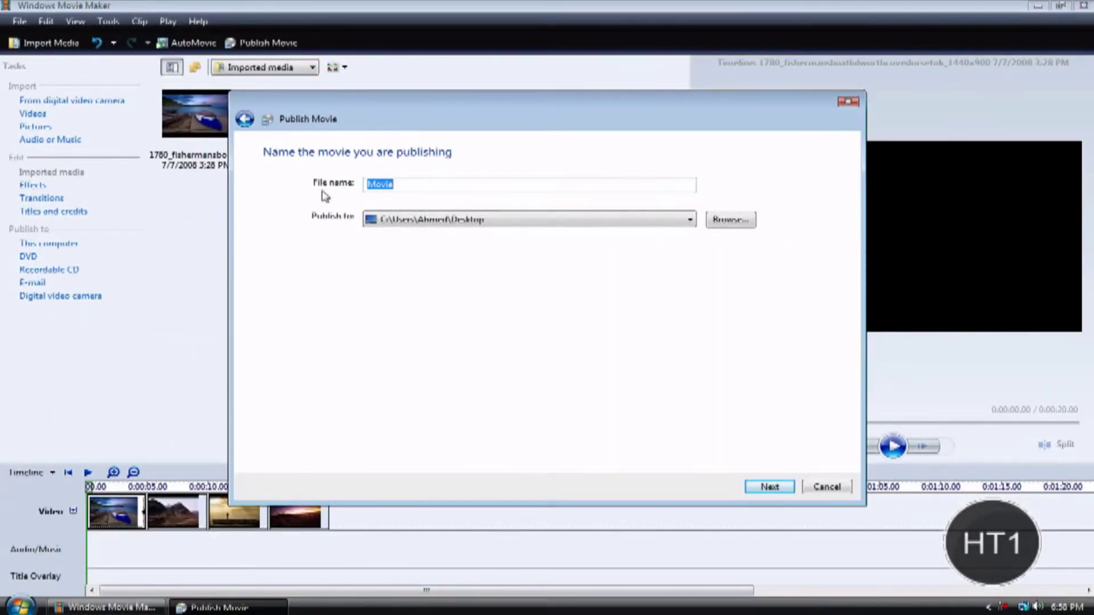
text(HD Testing Pictures)
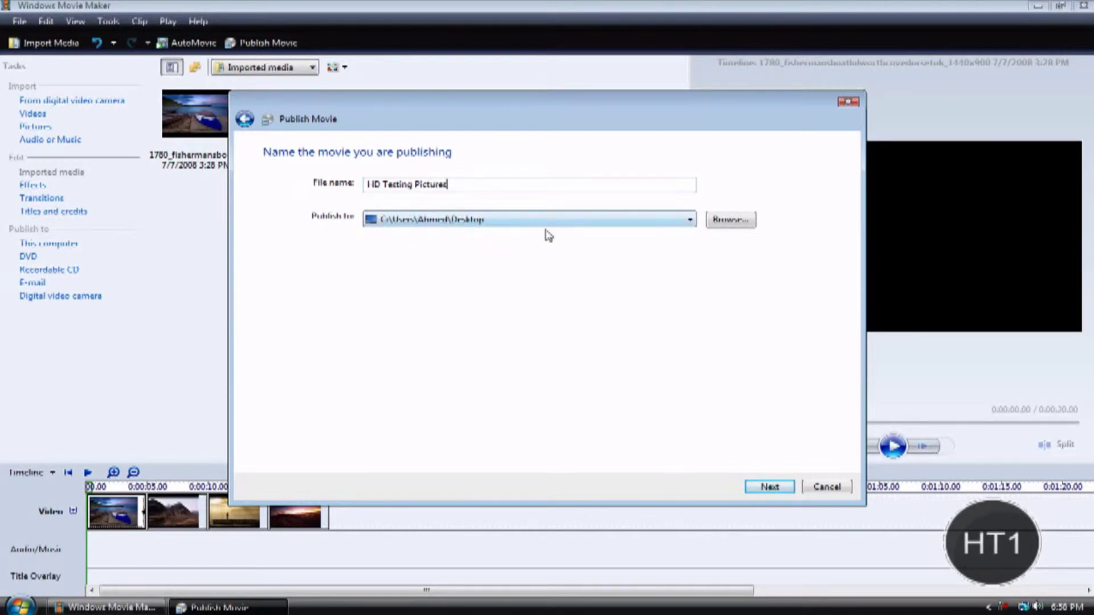
click(763, 488)
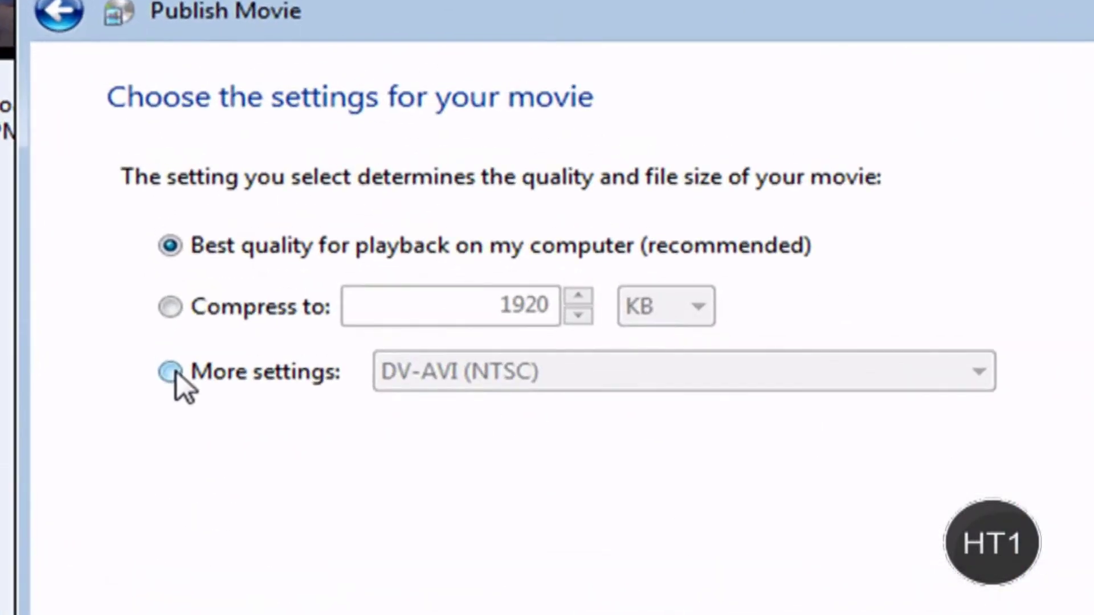
Publish the movie using the Windows Media HD 720p (5.9 Mbps) setting.
click(170, 375)
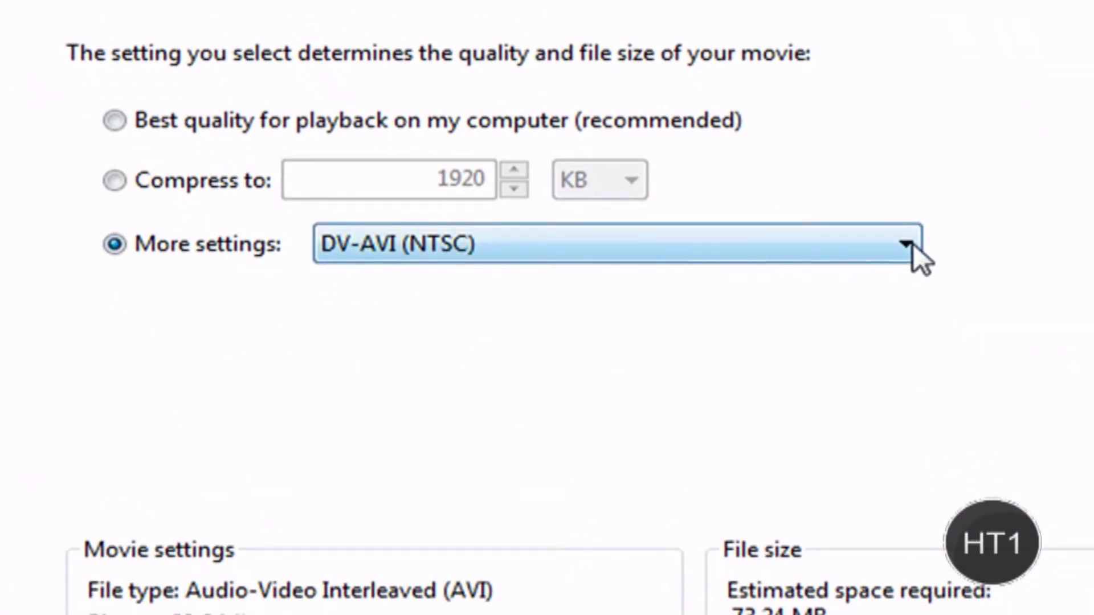
click(914, 244)
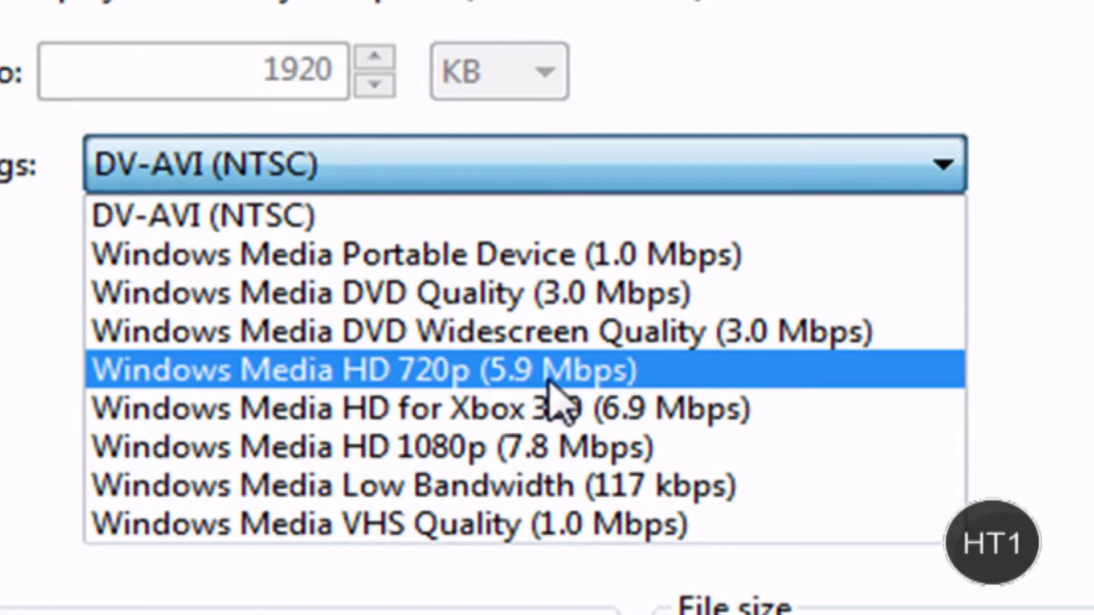
click(624, 369)
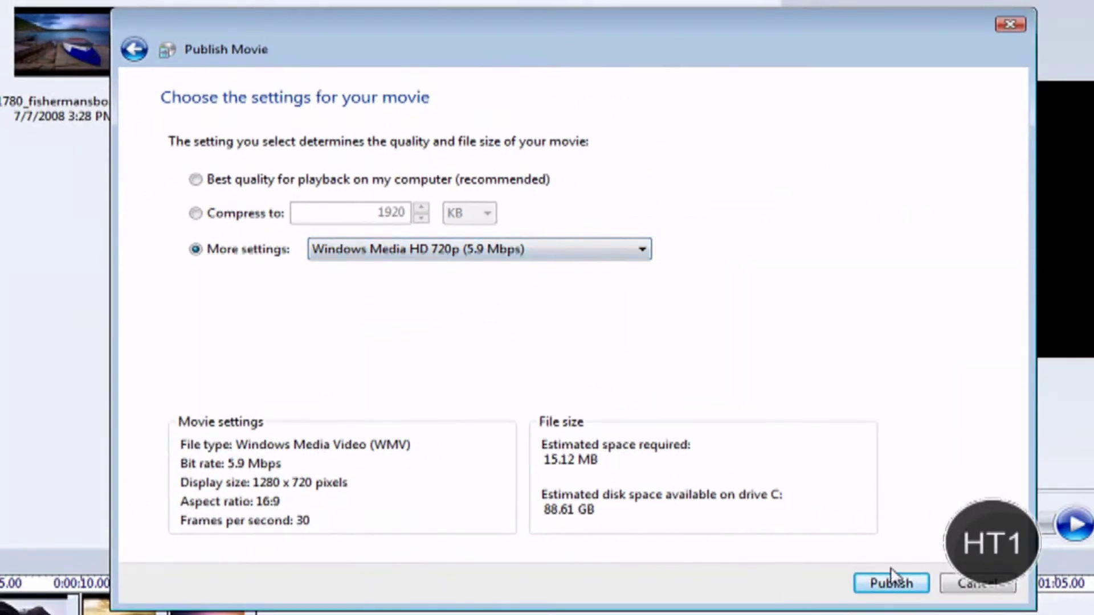
click(890, 580)
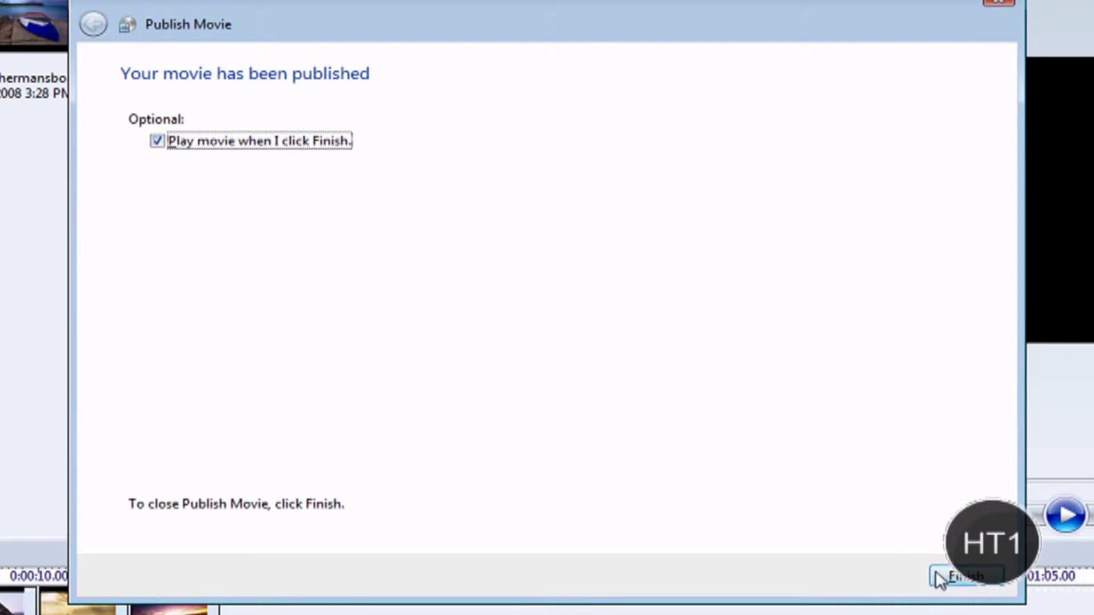
Finish publishing without playing the movie, minimise Movie Maker, and move the file mid-desktop.
click(157, 141)
click(951, 577)
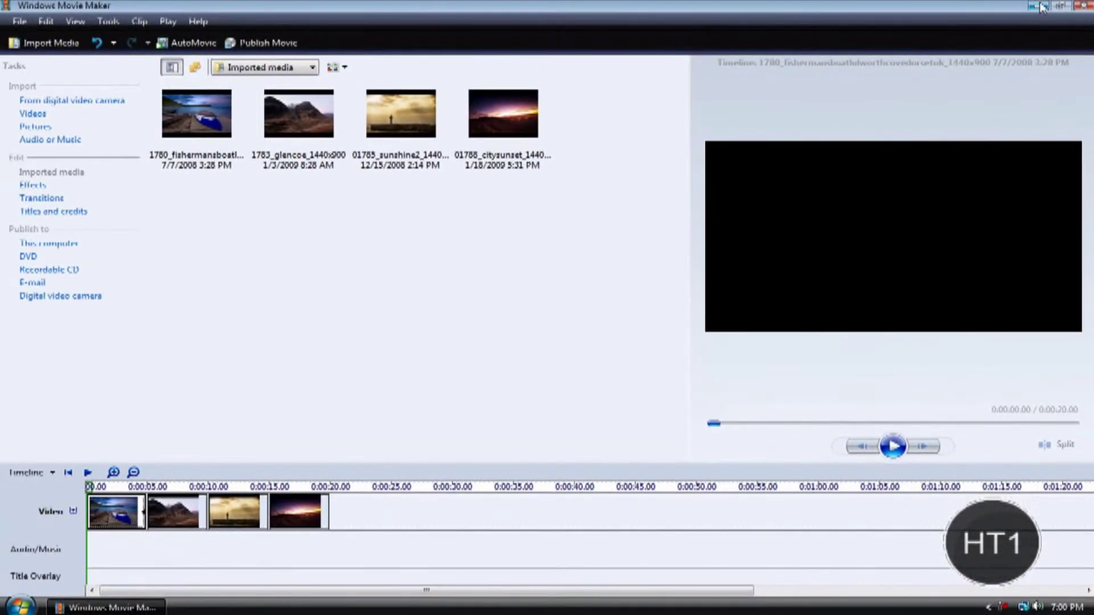
click(1040, 7)
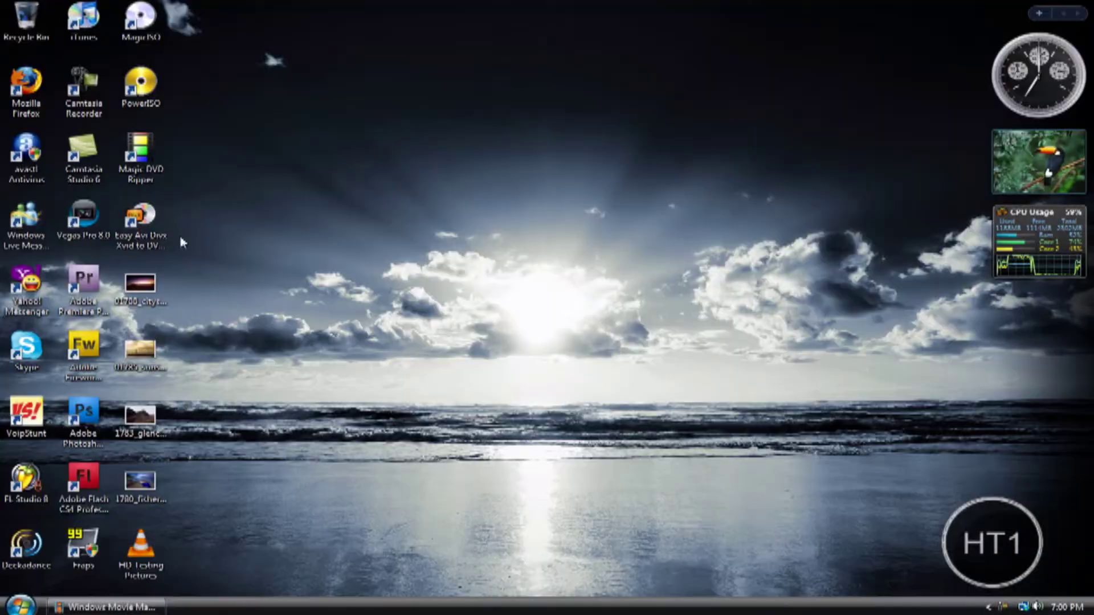
drag(169, 579, 400, 186)
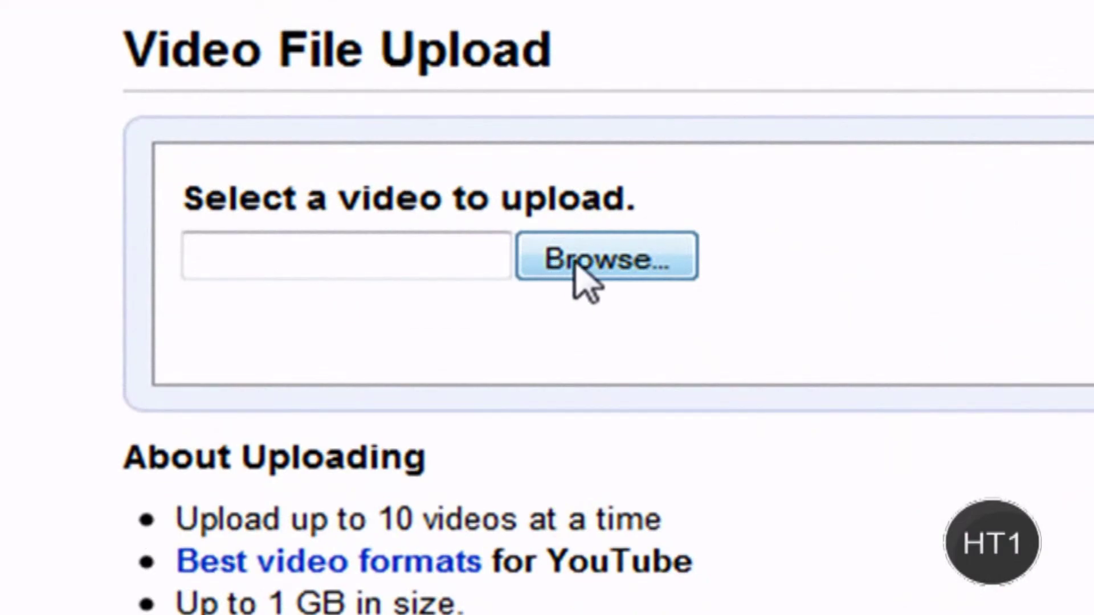
Start uploading HD Testing Pictures.wmv to YouTube, then cancel the upload.
click(307, 206)
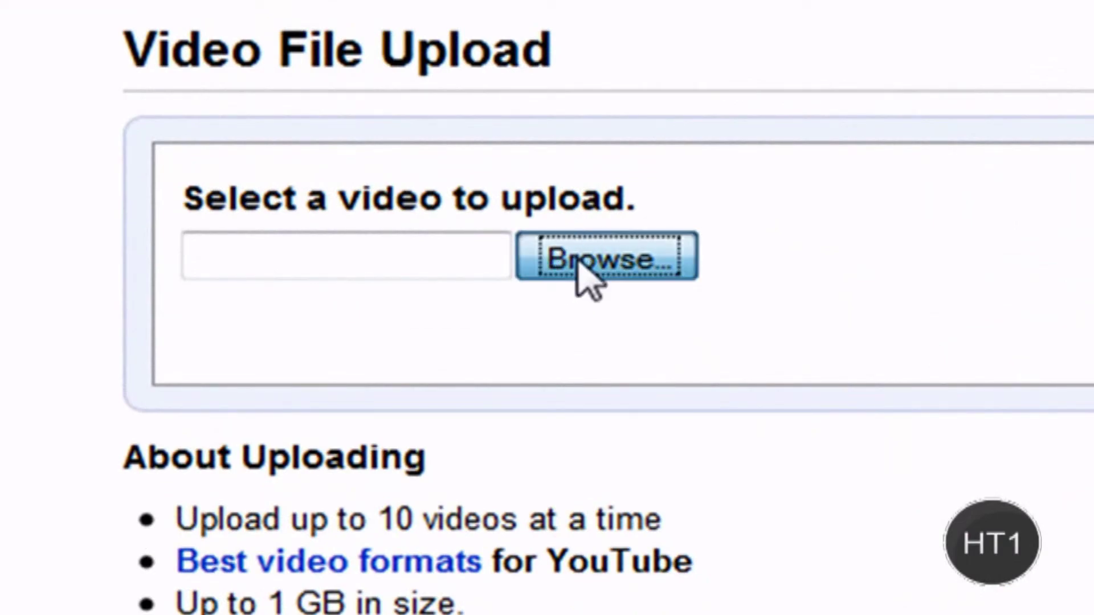
scroll(903, 63, down, 5)
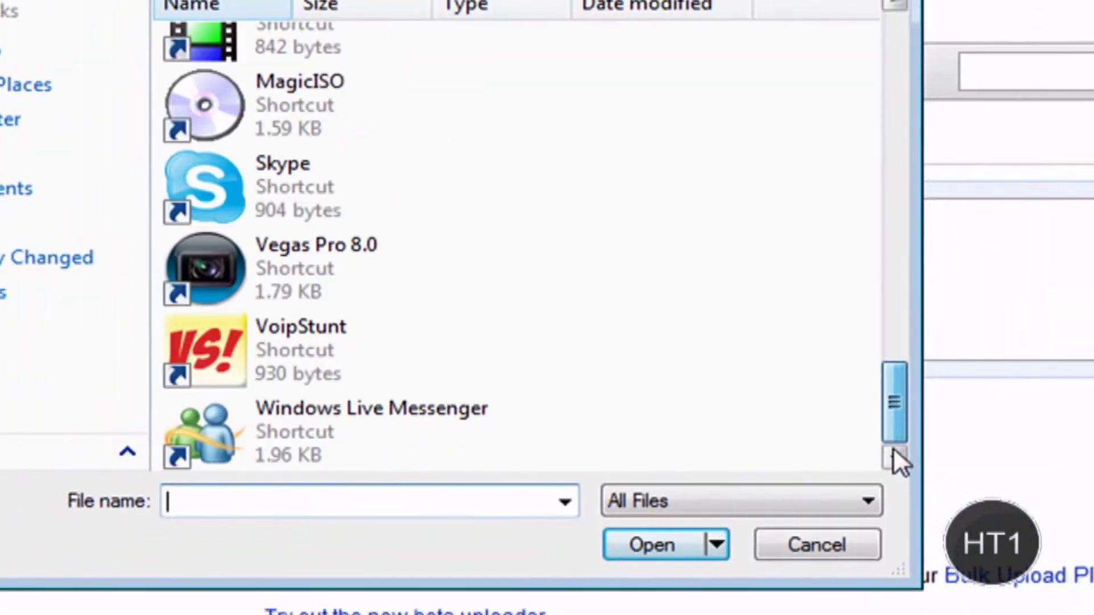
scroll(911, 374, up, 4)
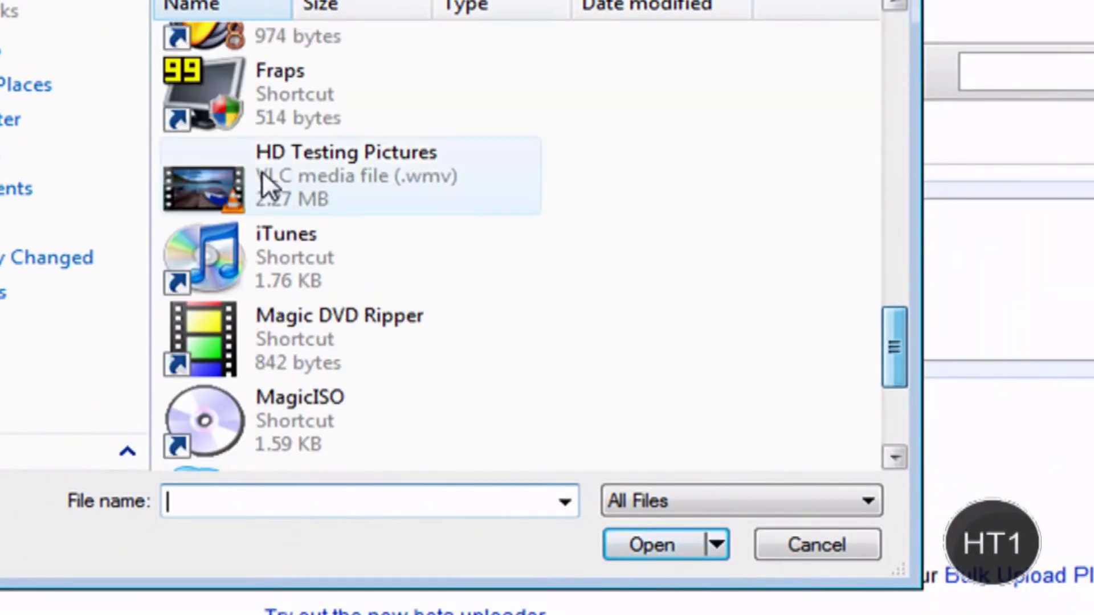
double_click(273, 179)
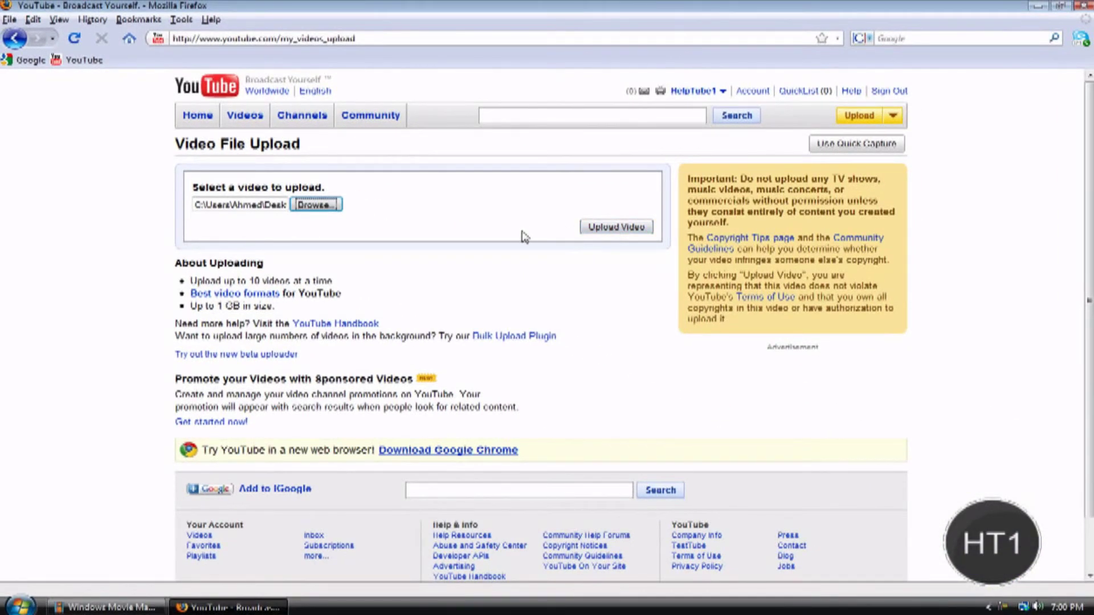
click(616, 226)
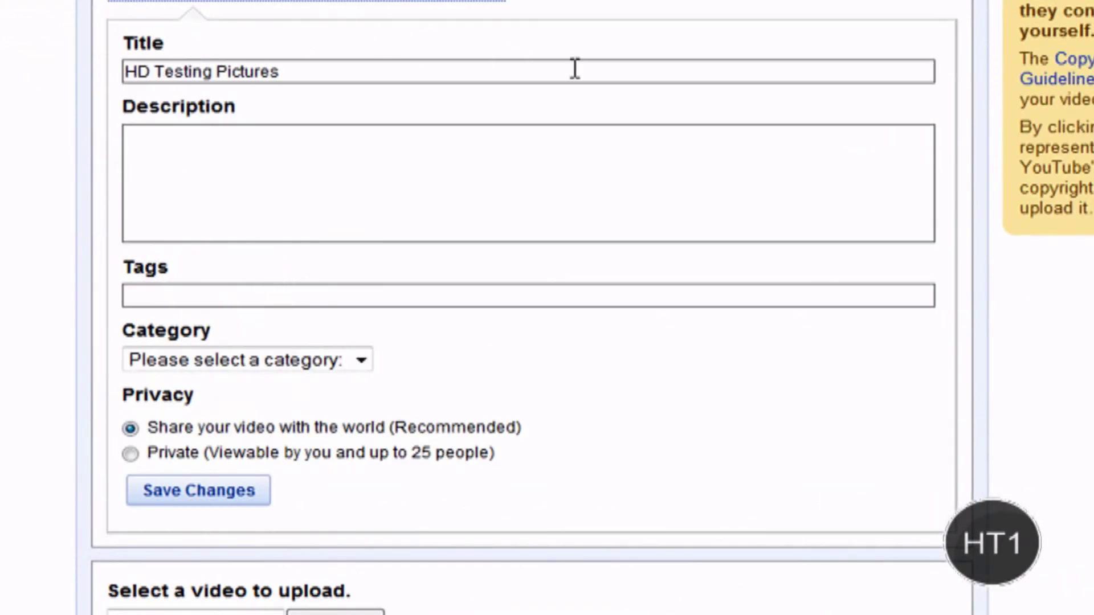
click(809, 1)
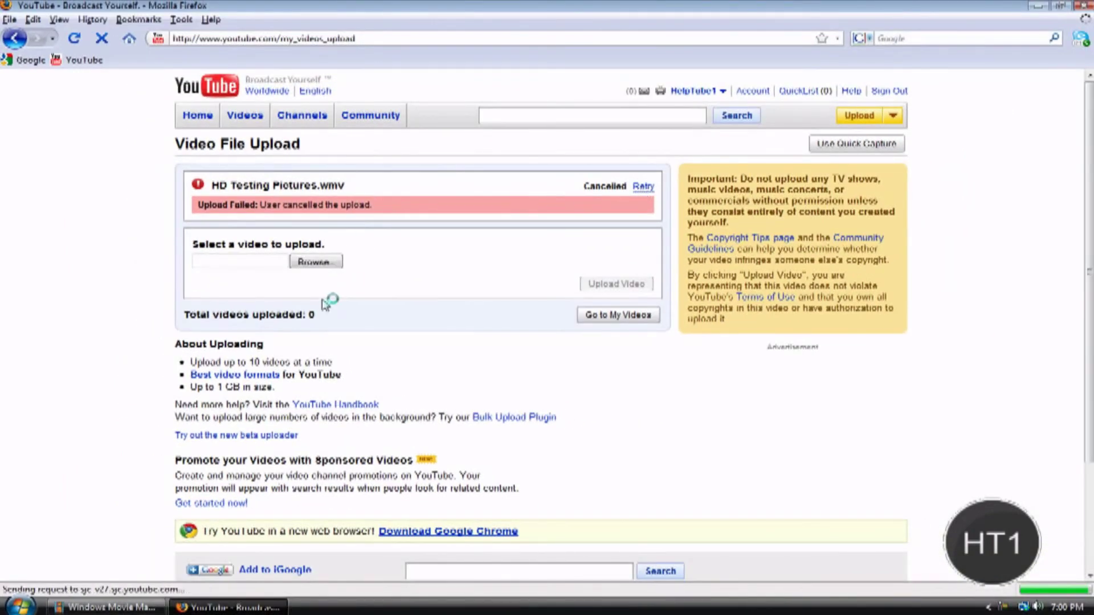